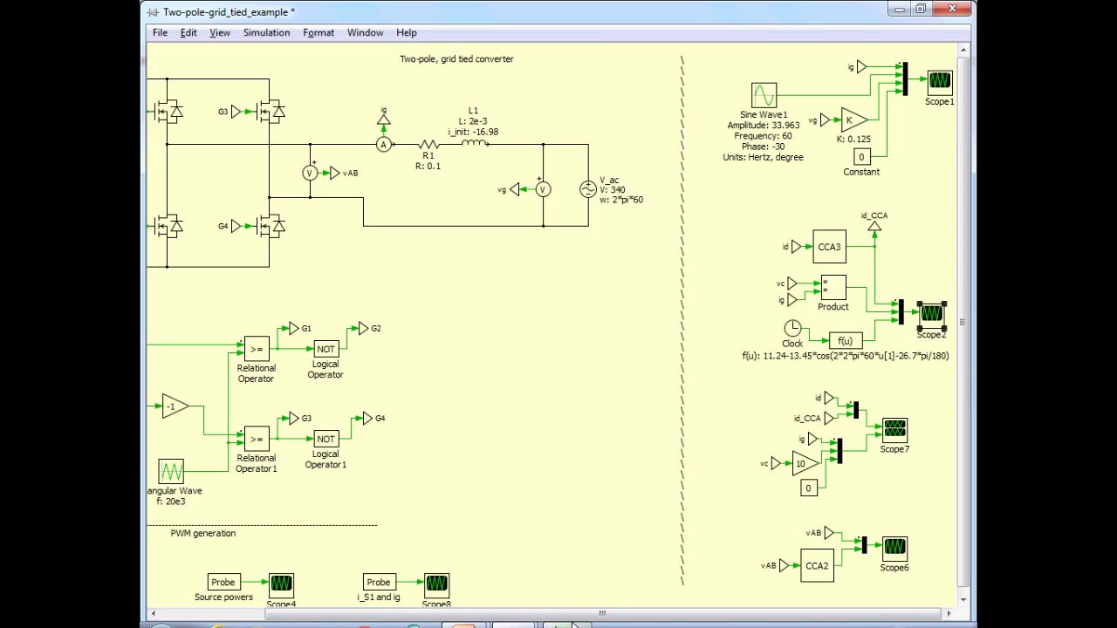
Run the simulation of the two-pole, grid-tied converter model.
{"action": "left_click", "coordinate": [574, 622]}
{"action": "left_click", "coordinate": [266, 33]}
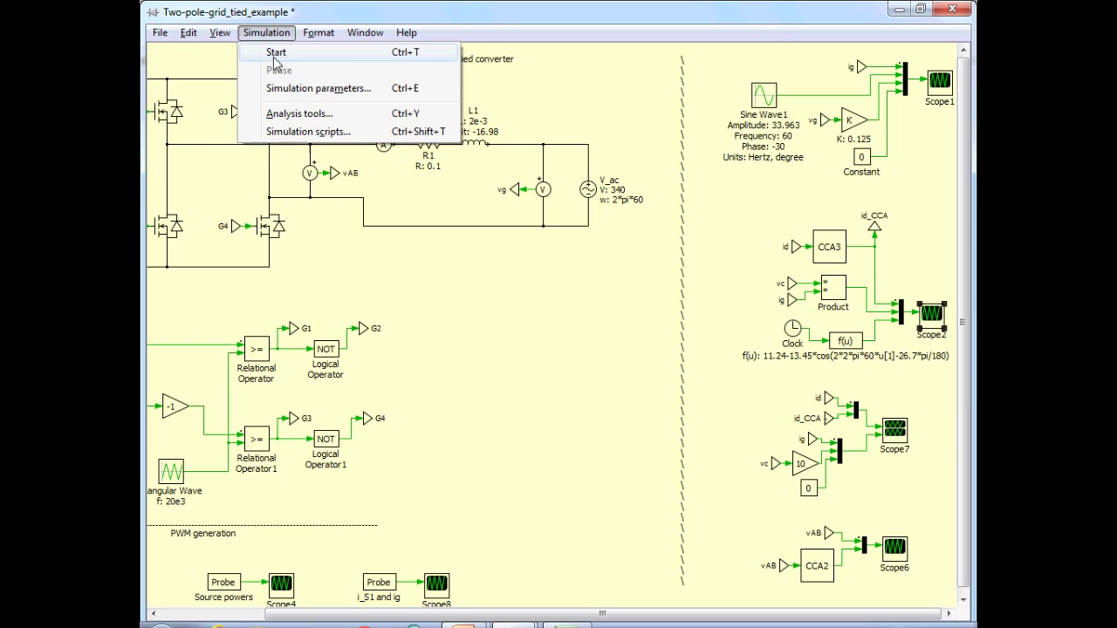
{"action": "left_click", "coordinate": [277, 50]}
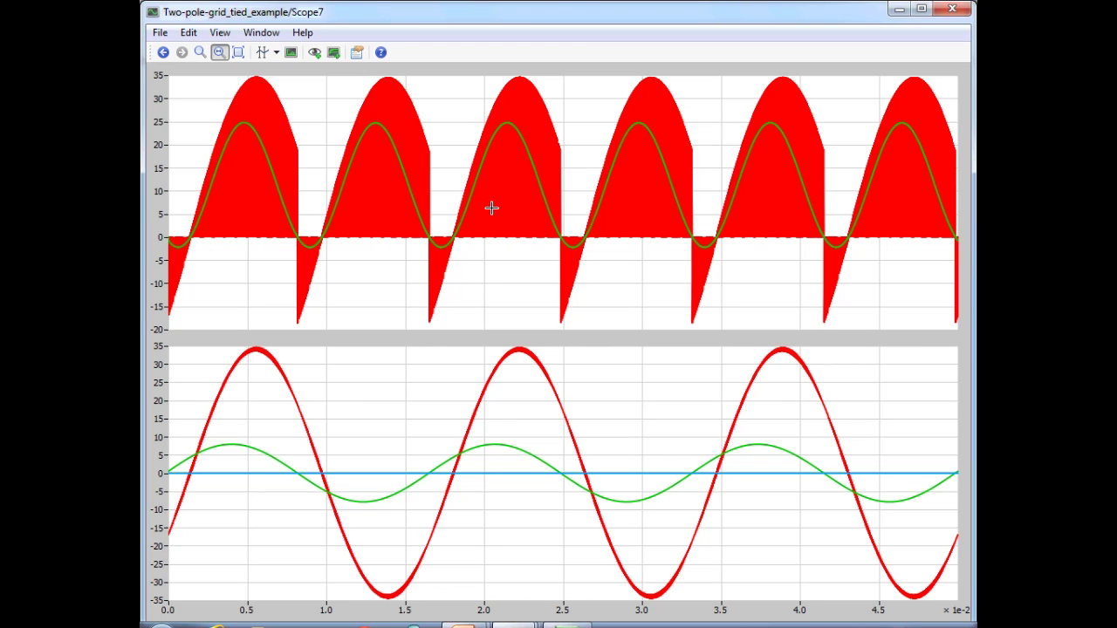
Examine the individual switching pulses in Scope7 around the third current peak, near 0.022 s, and restore the full time range.
{"action": "mouse_move", "coordinate": [497, 219]}
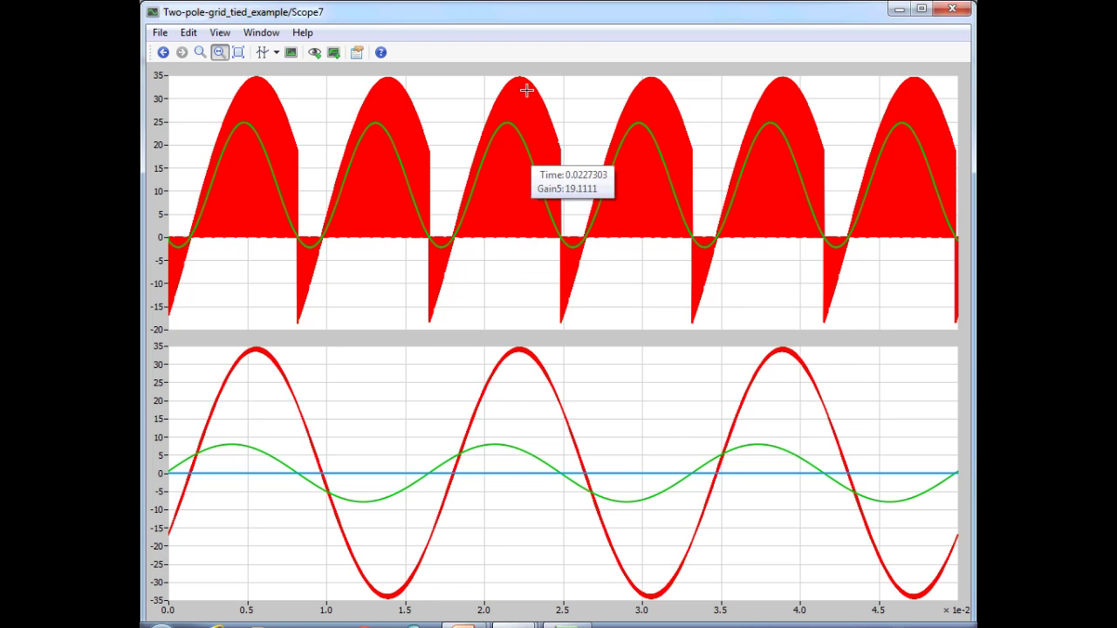
{"action": "left_click_drag", "start_coordinate": [511, 88], "coordinate": [528, 90]}
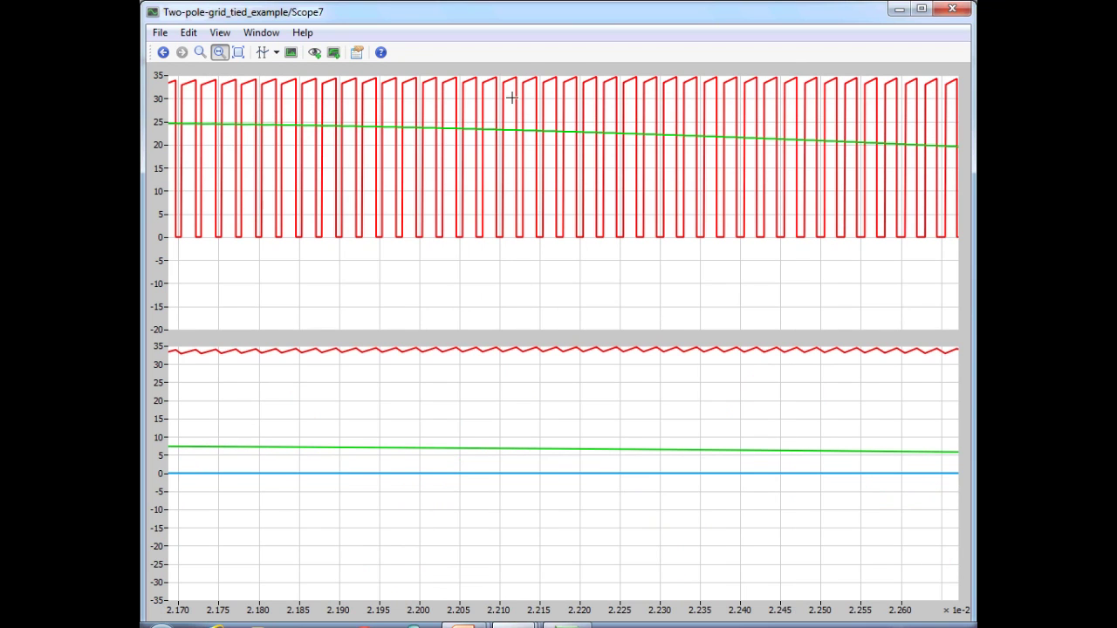
{"action": "left_click_drag", "start_coordinate": [446, 96], "coordinate": [558, 96]}
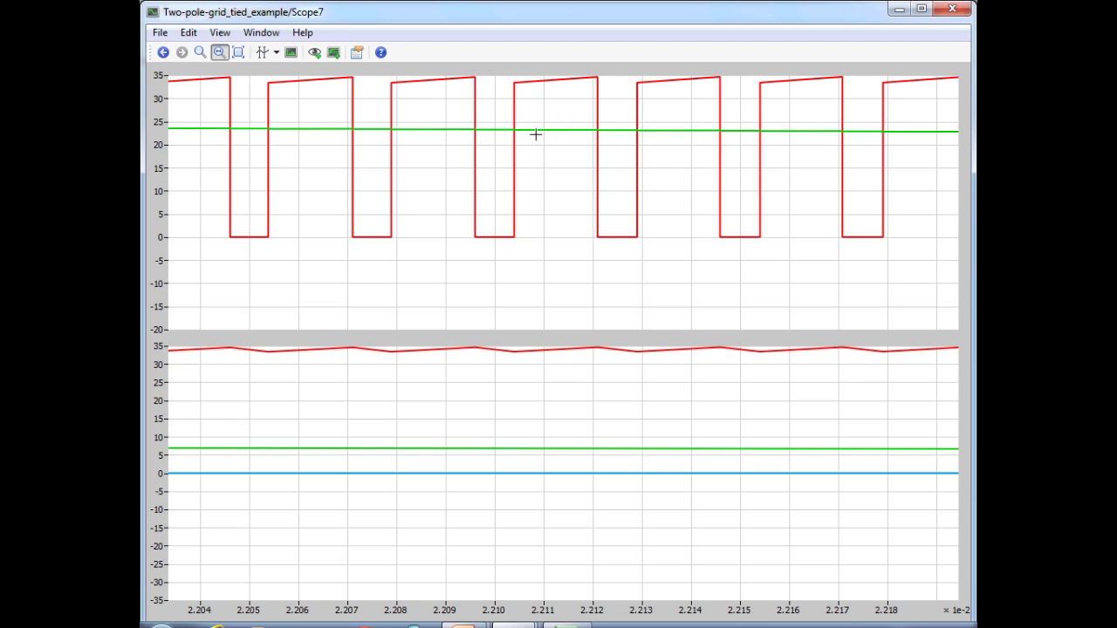
{"action": "key", "text": "ctrl+f"}
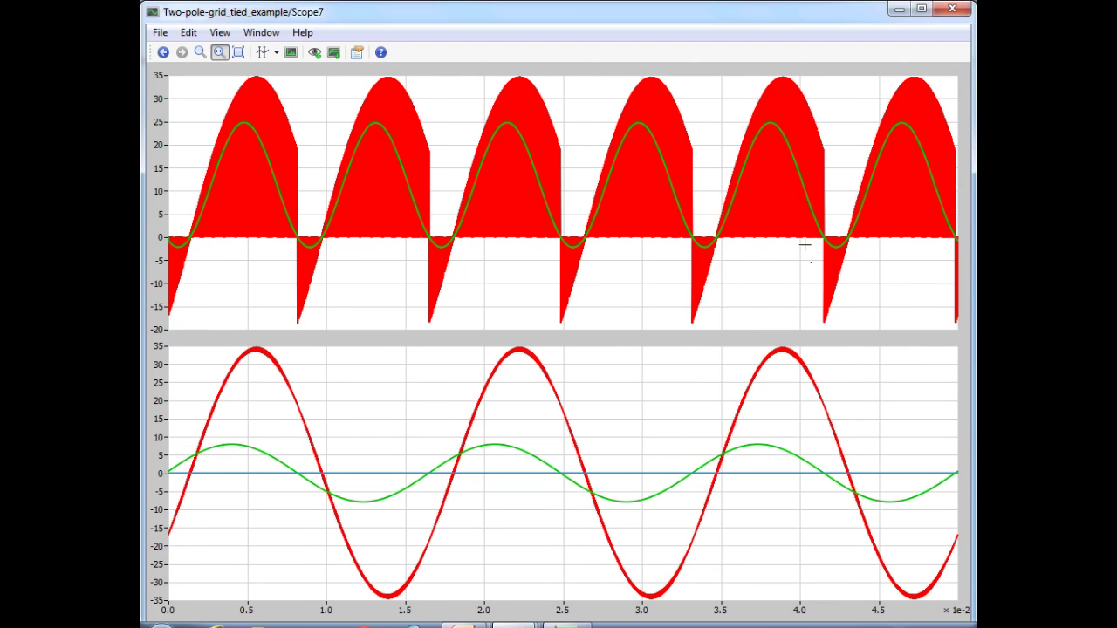
Examine Scope7's pulses where their polarity flips, near 0.0415 s, and close the scope.
{"action": "left_click_drag", "start_coordinate": [801, 247], "coordinate": [873, 250]}
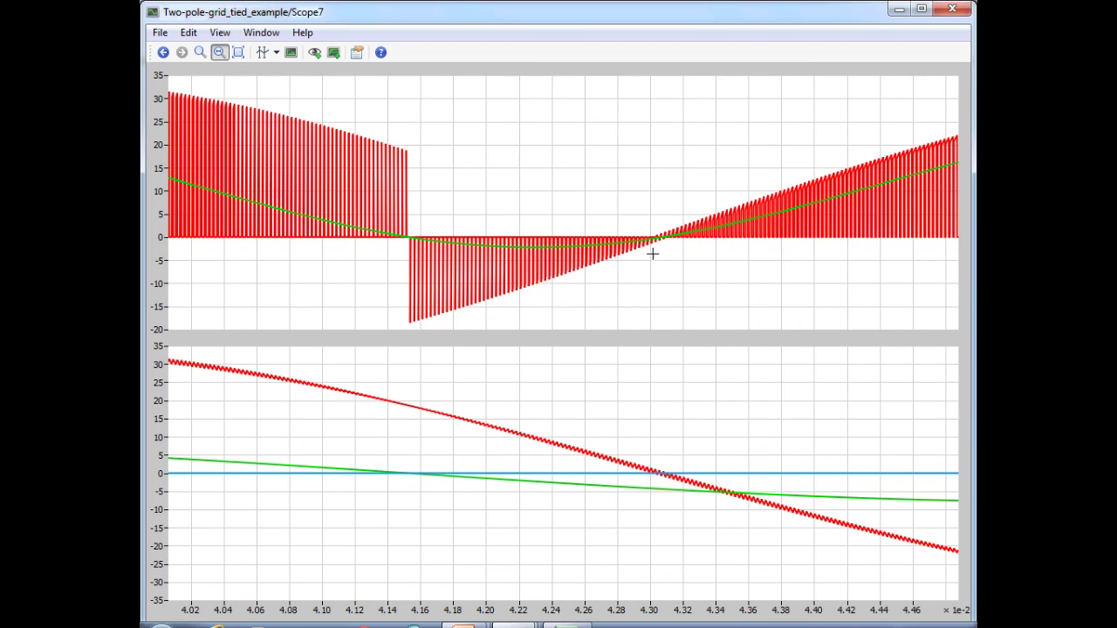
{"action": "left_click_drag", "start_coordinate": [365, 239], "coordinate": [458, 244]}
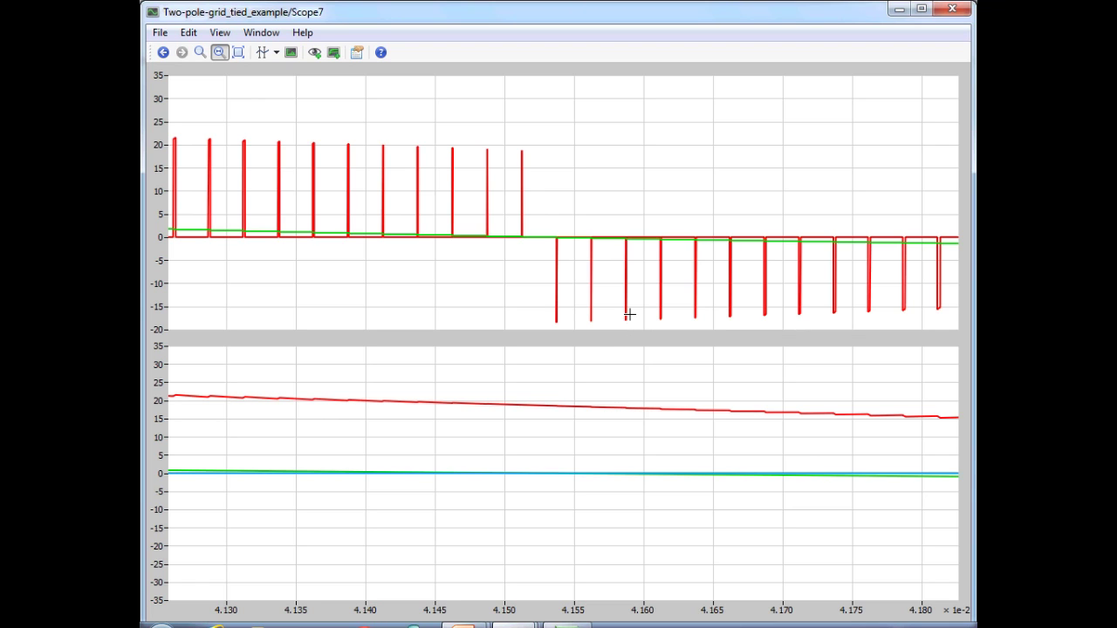
{"action": "key", "text": "ctrl+w"}
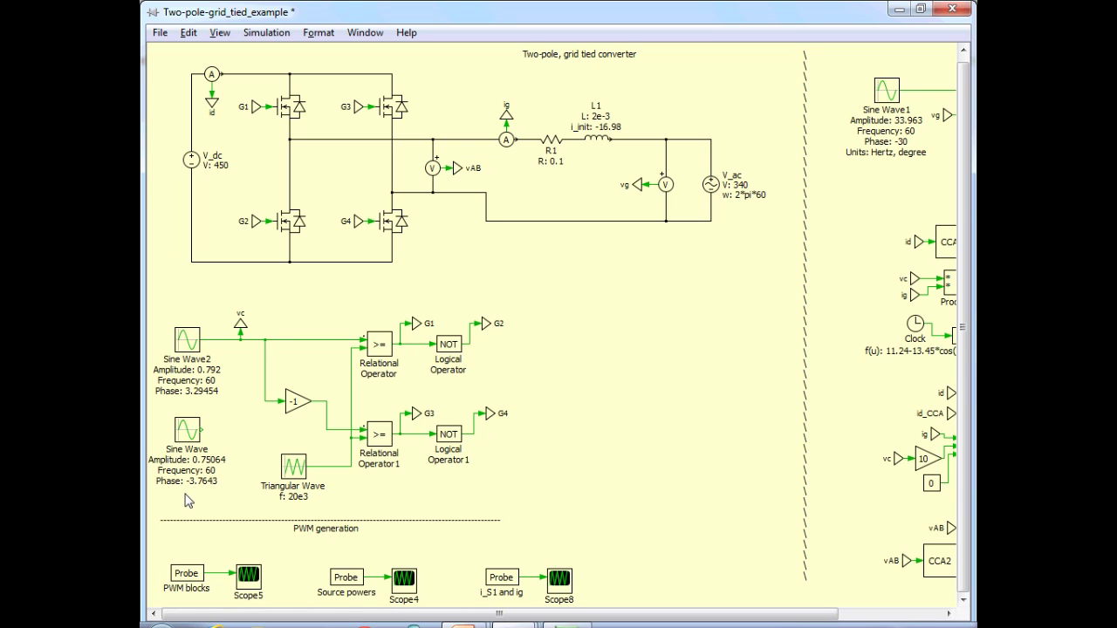
Disconnect Sine Wave2 from the PWM modulating signal vc and wire the Sine Wave block in its place.
{"action": "left_click", "coordinate": [222, 340]}
{"action": "key", "text": "Delete"}
{"action": "left_click_drag", "start_coordinate": [200, 429], "coordinate": [226, 340]}
Set the initial current of inductor L1 to 0.
{"action": "double_click", "coordinate": [602, 144]}
{"action": "double_click", "coordinate": [470, 361]}
{"action": "type", "text": "0"}
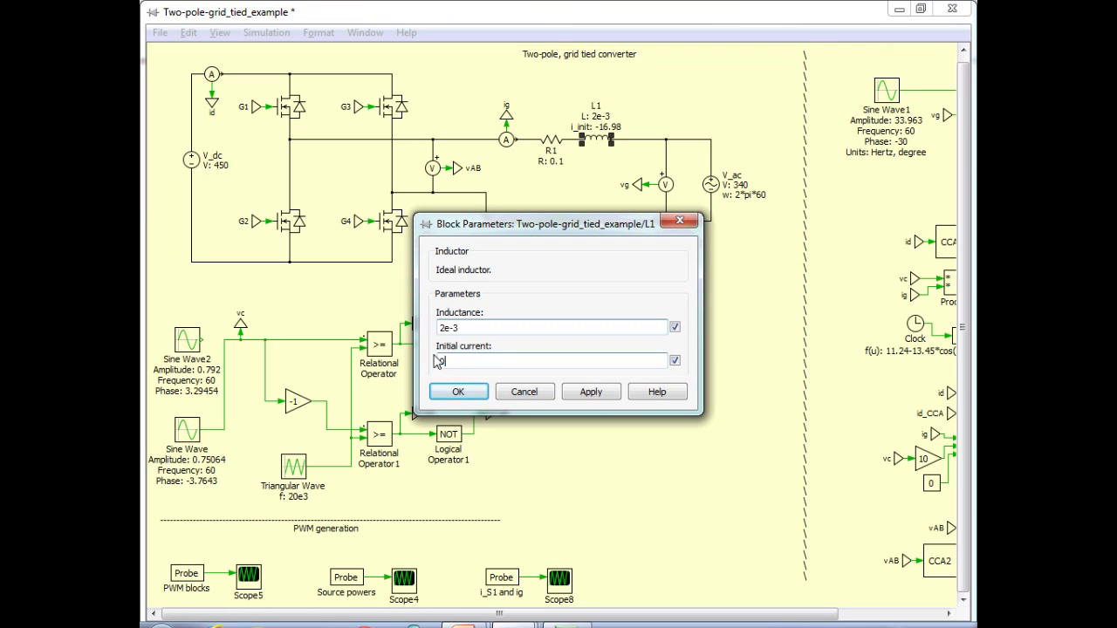
{"action": "left_click", "coordinate": [459, 391]}
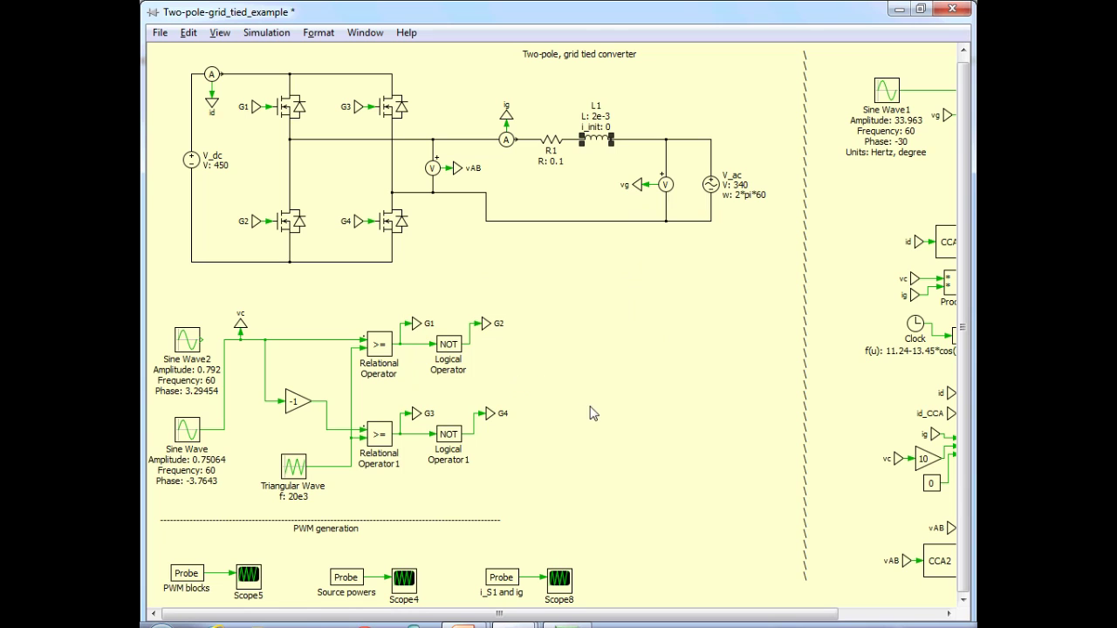
Set the Sine Wave1 reference block to an amplitude of 29.41 and a phase of 180 degrees.
{"action": "left_click_drag", "start_coordinate": [685, 609], "coordinate": [801, 613]}
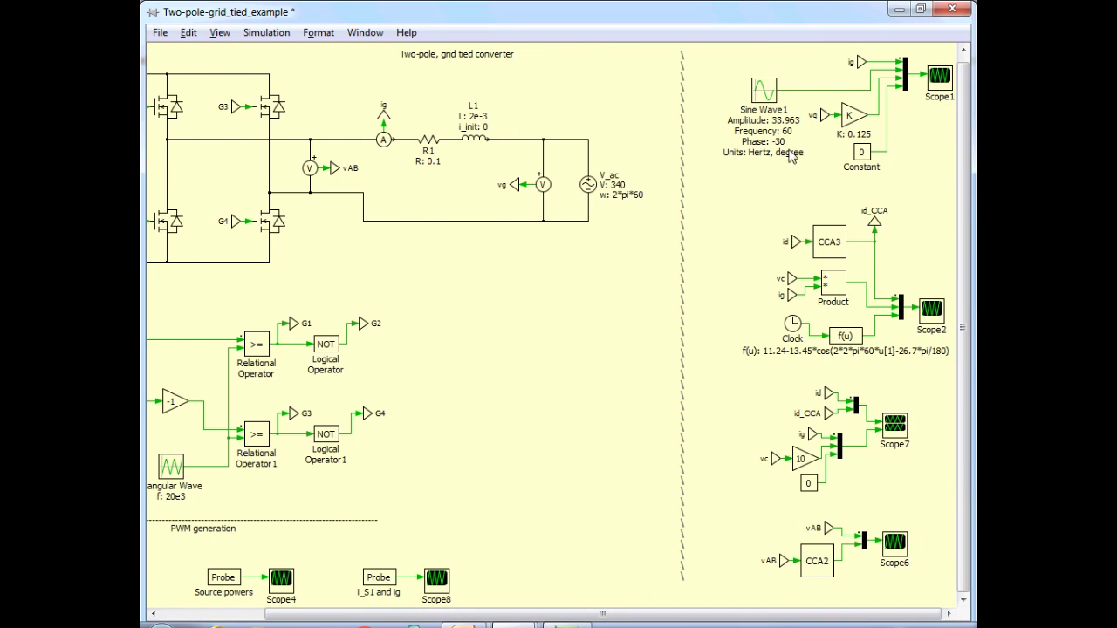
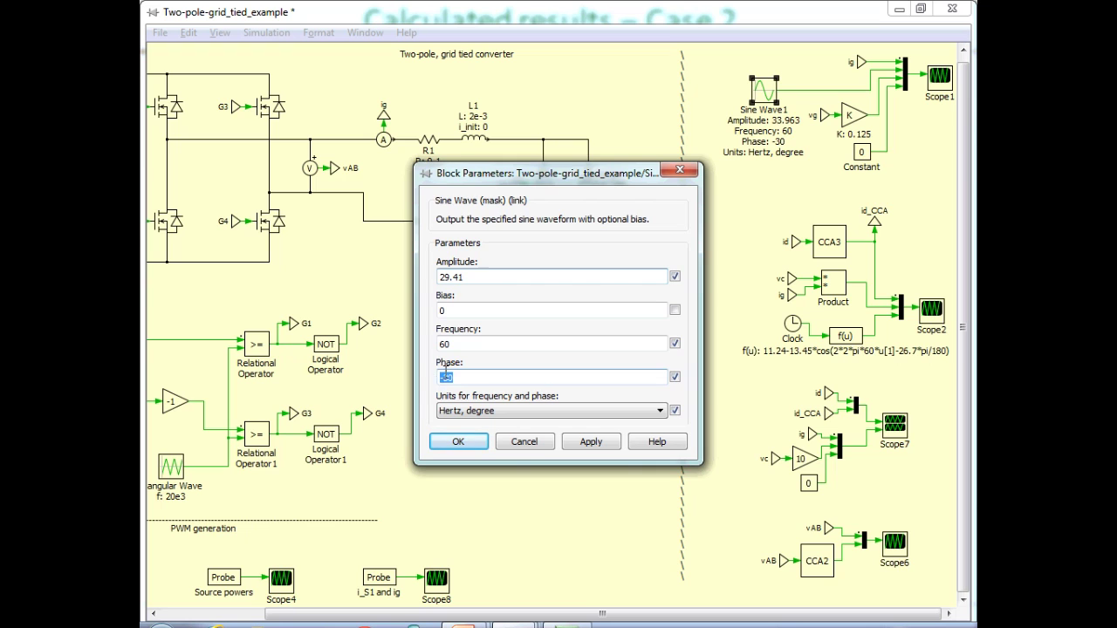
{"action": "type", "text": "180"}
{"action": "left_click", "coordinate": [458, 442]}
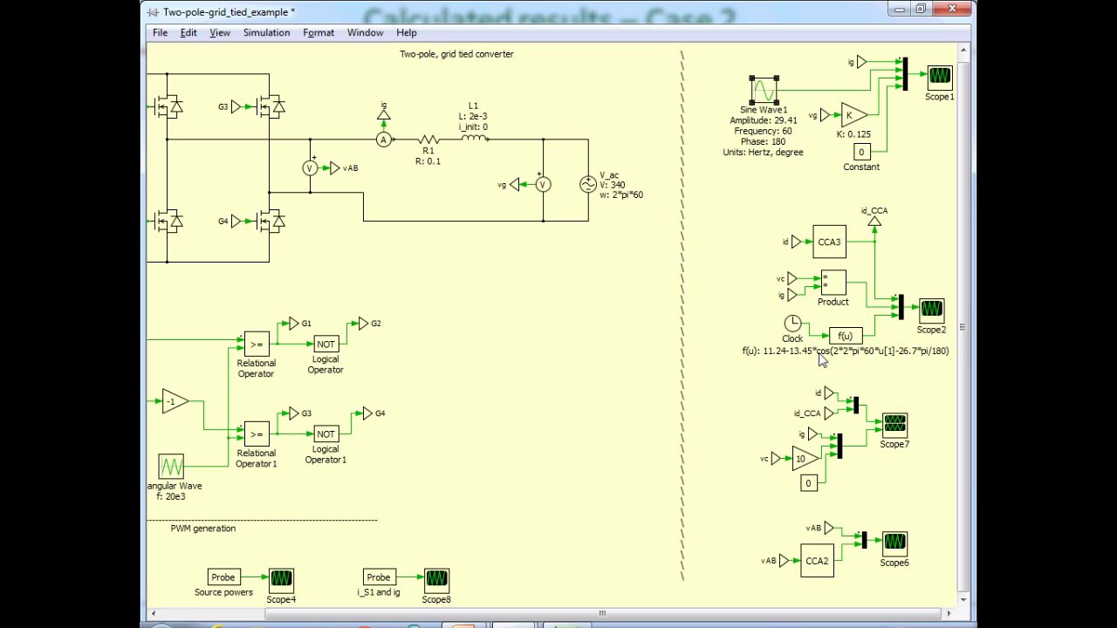
In the f(u) function block's expression, set the constant term to -11.02 and the cosine amplitude to 11.04.
{"action": "left_click", "coordinate": [821, 361]}
{"action": "double_click", "coordinate": [858, 340]}
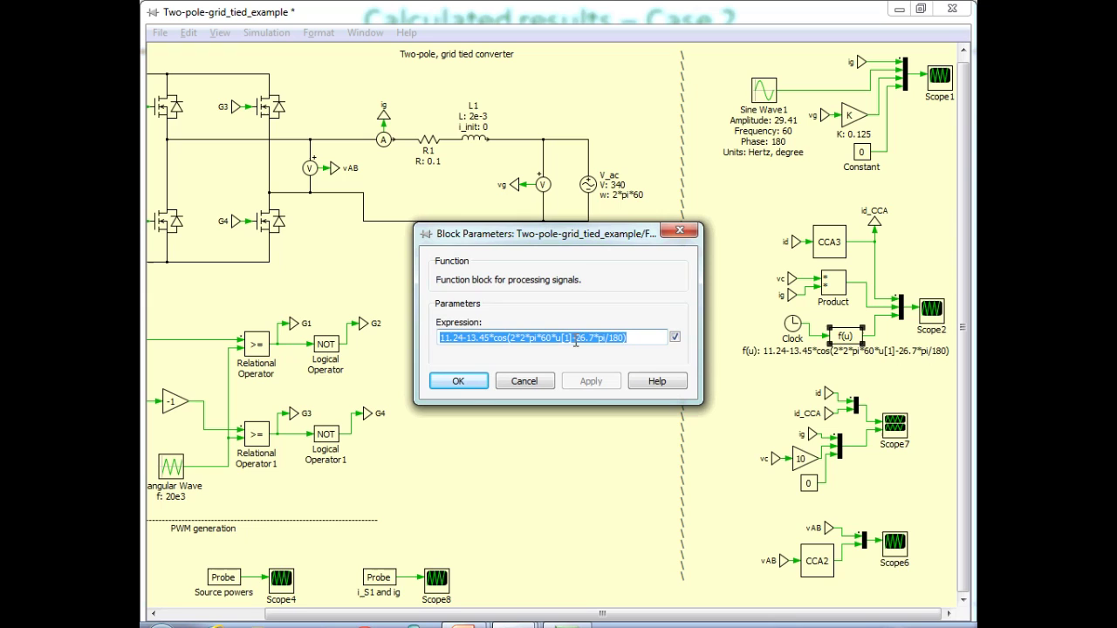
{"action": "left_click", "coordinate": [442, 337]}
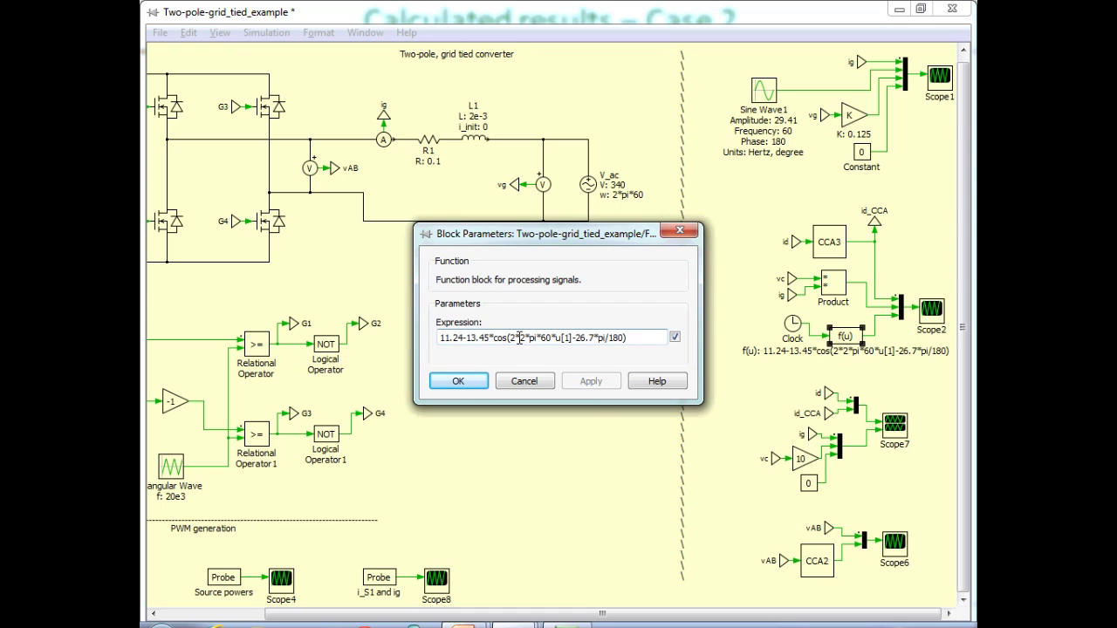
{"action": "type", "text": "-"}
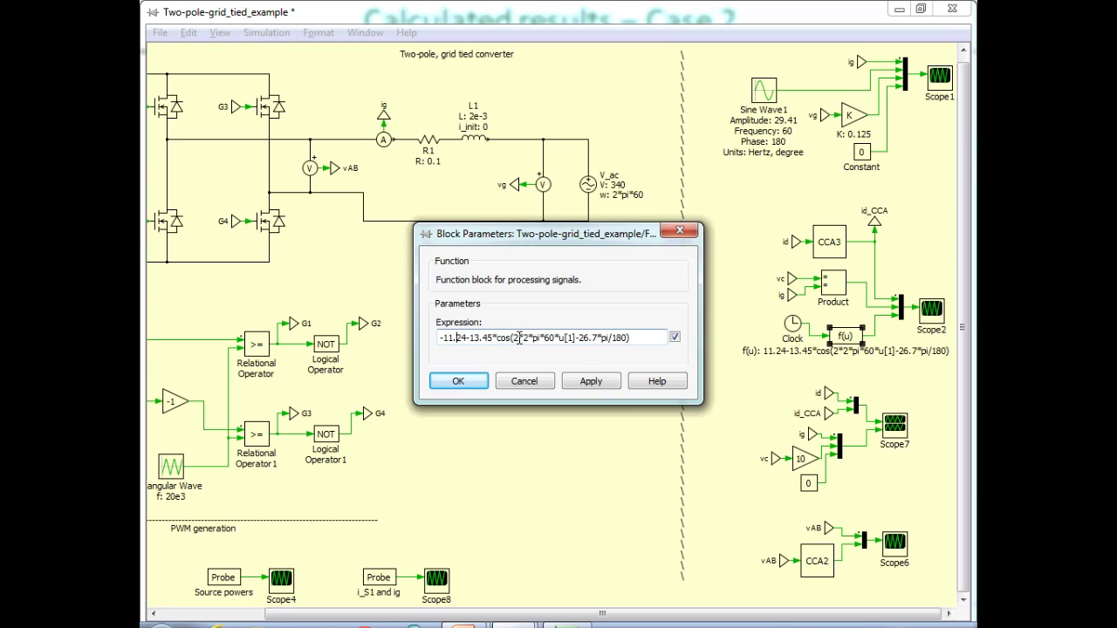
{"action": "key", "text": "BackSpace"}
{"action": "key", "text": "BackSpace"}
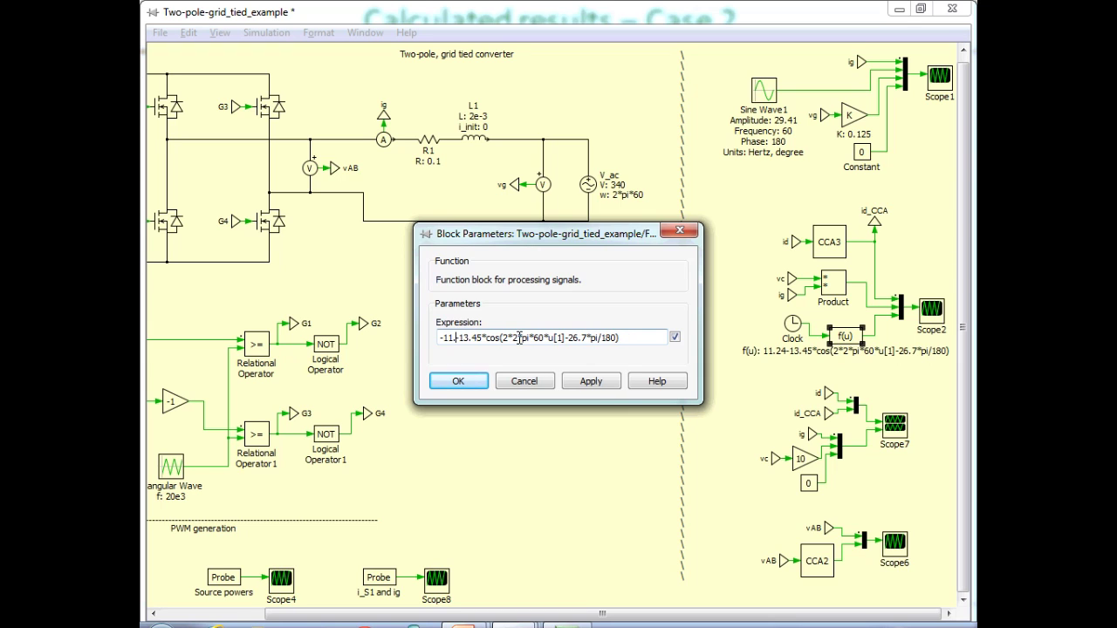
{"action": "type", "text": "02"}
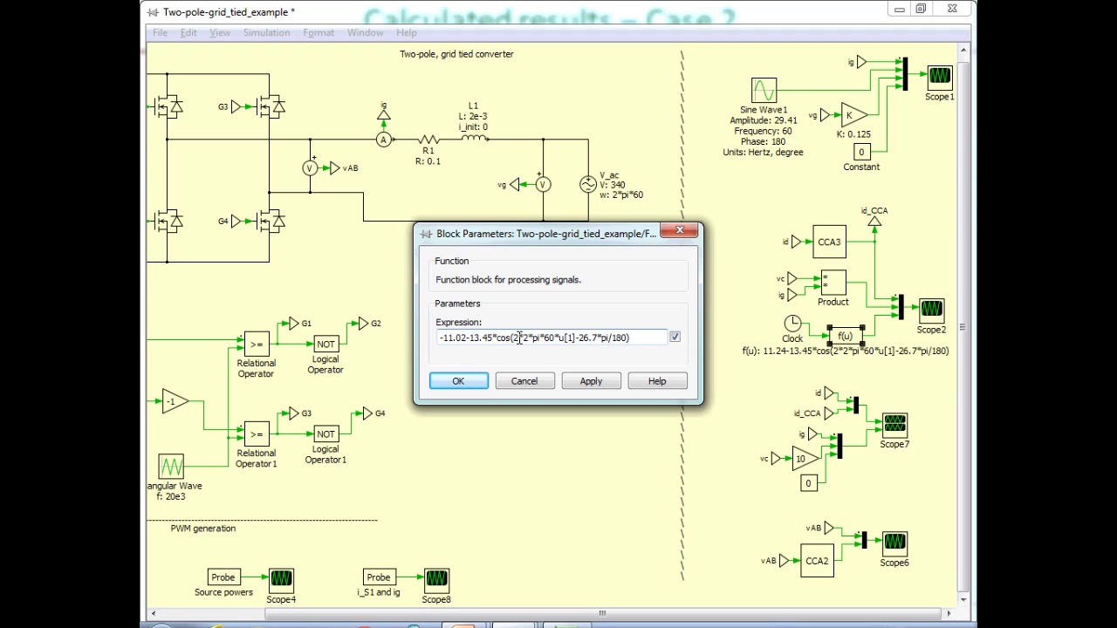
{"action": "key", "text": "BackSpace"}
{"action": "key", "text": "BackSpace"}
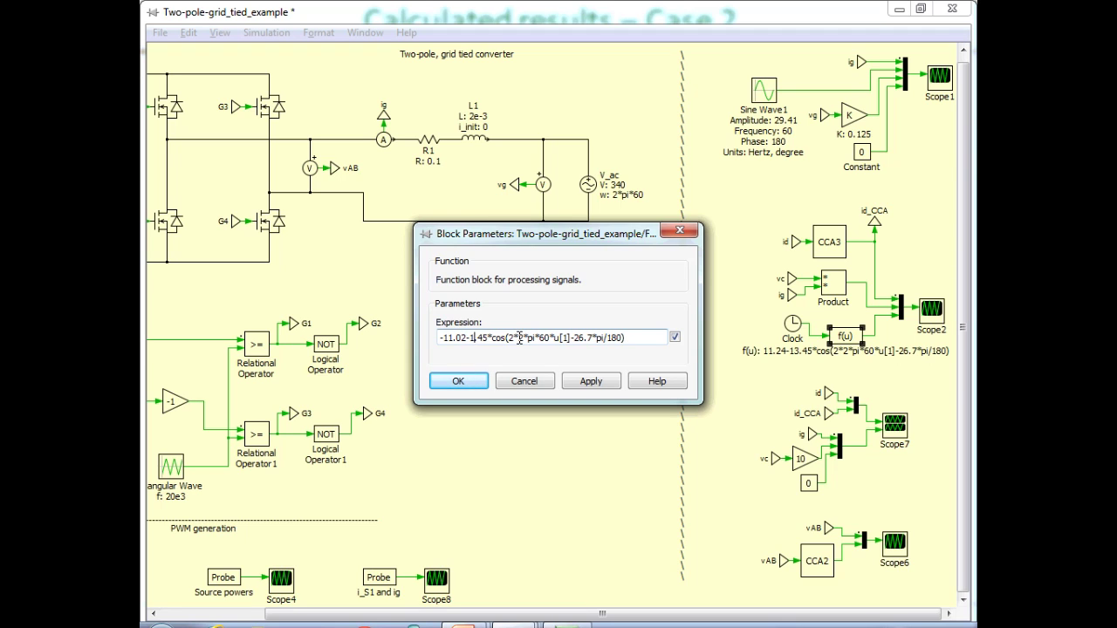
{"action": "type", "text": "1"}
{"action": "key", "text": "BackSpace"}
{"action": "key", "text": "BackSpace"}
{"action": "type", "text": "04"}
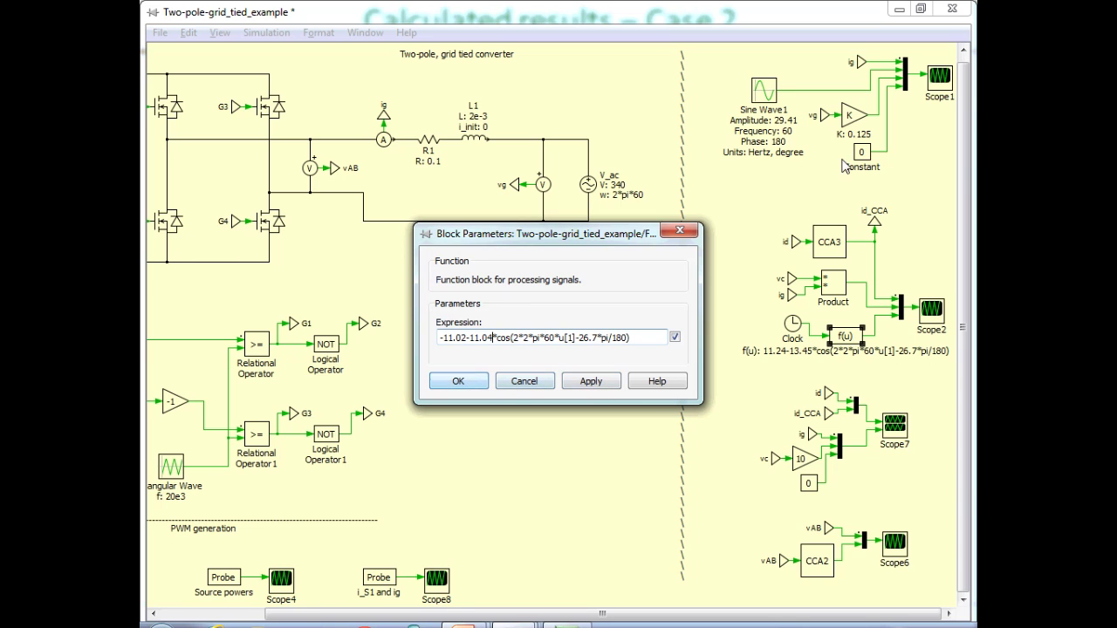
Set the phase term inside the f(u) block's cosine to +176.24*pi/180 and apply the expression.
{"action": "left_click", "coordinate": [567, 624]}
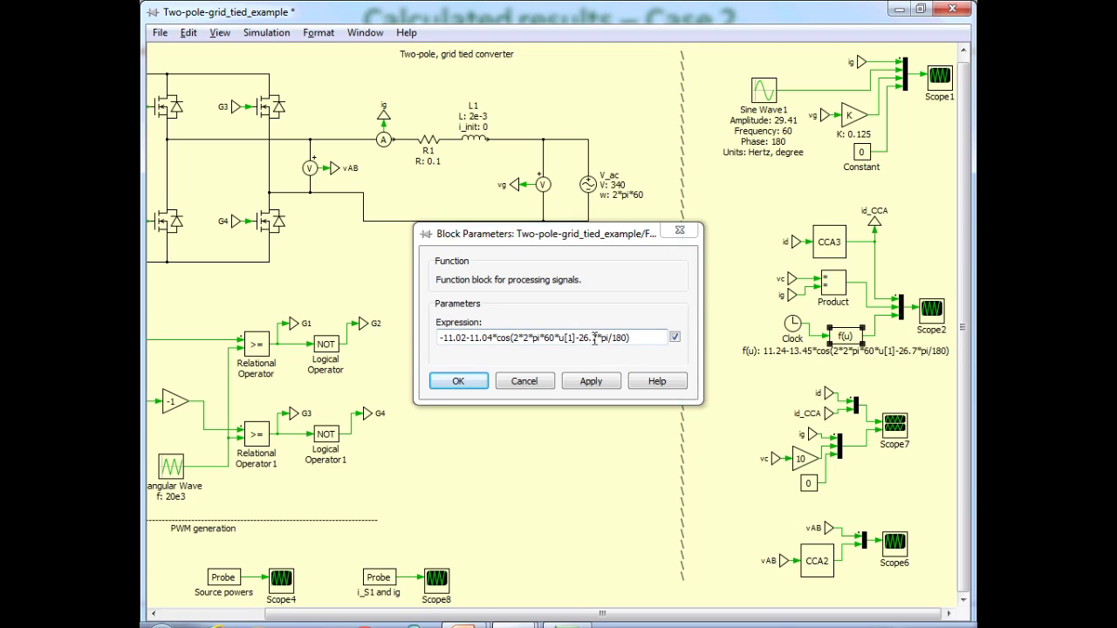
{"action": "left_click", "coordinate": [577, 340]}
{"action": "left_click", "coordinate": [574, 338]}
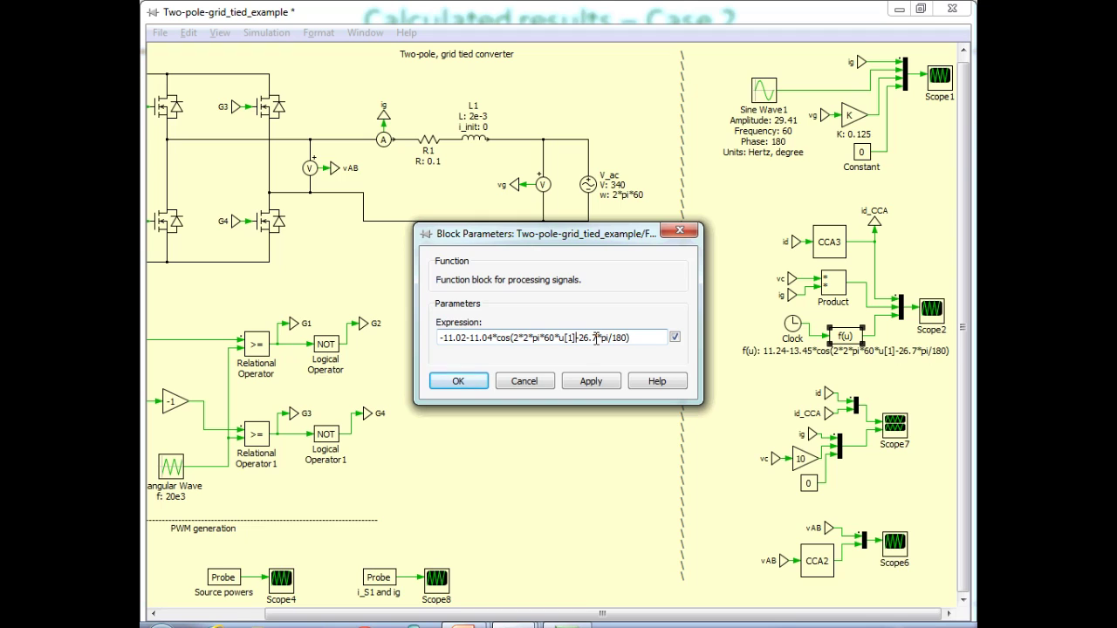
{"action": "key", "text": "Delete"}
{"action": "type", "text": "+"}
{"action": "key", "text": "Delete"}
{"action": "key", "text": "Delete"}
{"action": "key", "text": "Delete"}
{"action": "key", "text": "Delete"}
{"action": "type", "text": "176.4"}
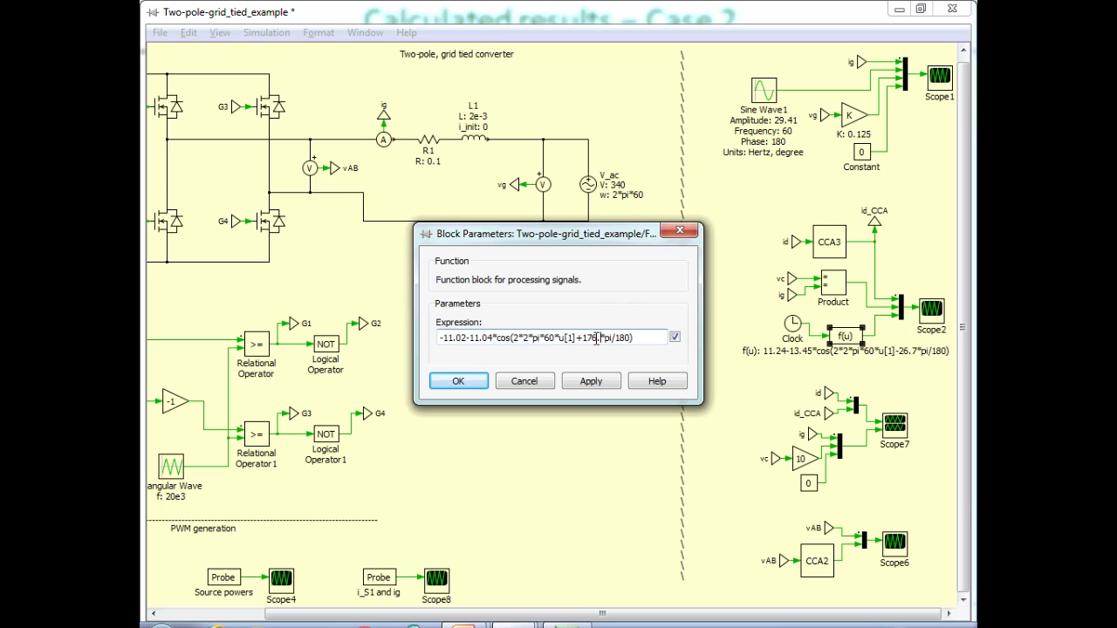
{"action": "left_click", "coordinate": [459, 383]}
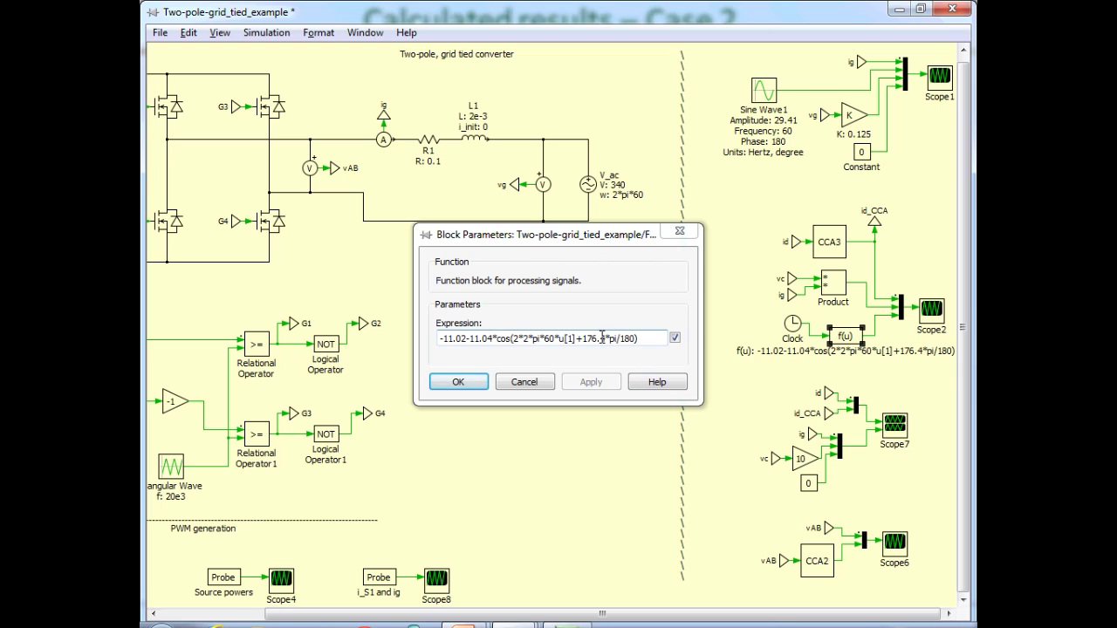
{"action": "left_click", "coordinate": [601, 338]}
{"action": "type", "text": "2"}
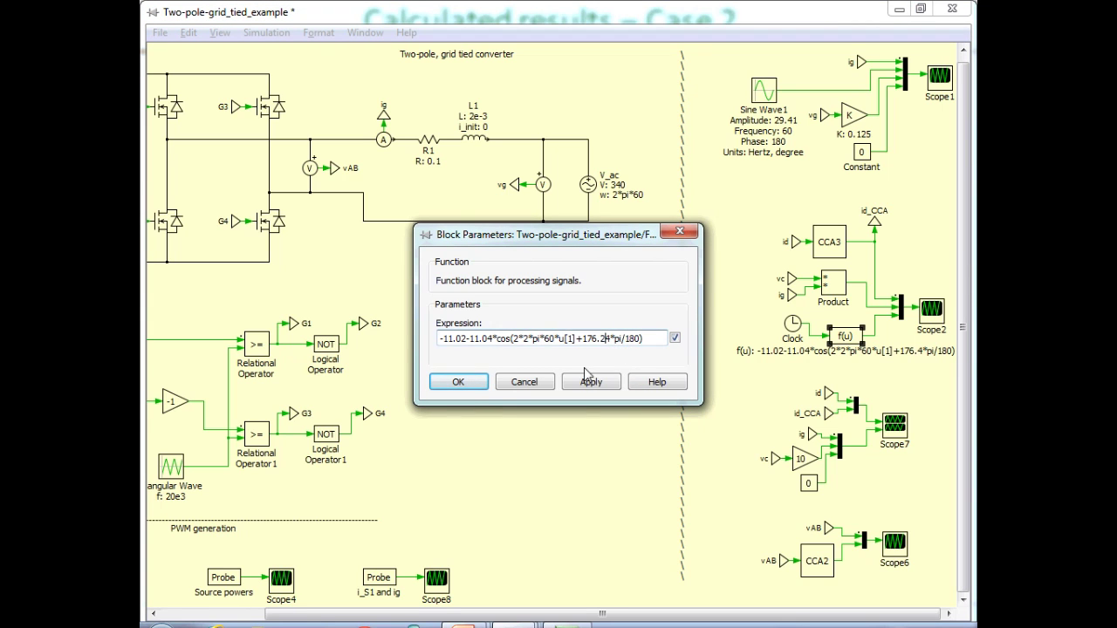
{"action": "left_click", "coordinate": [467, 380]}
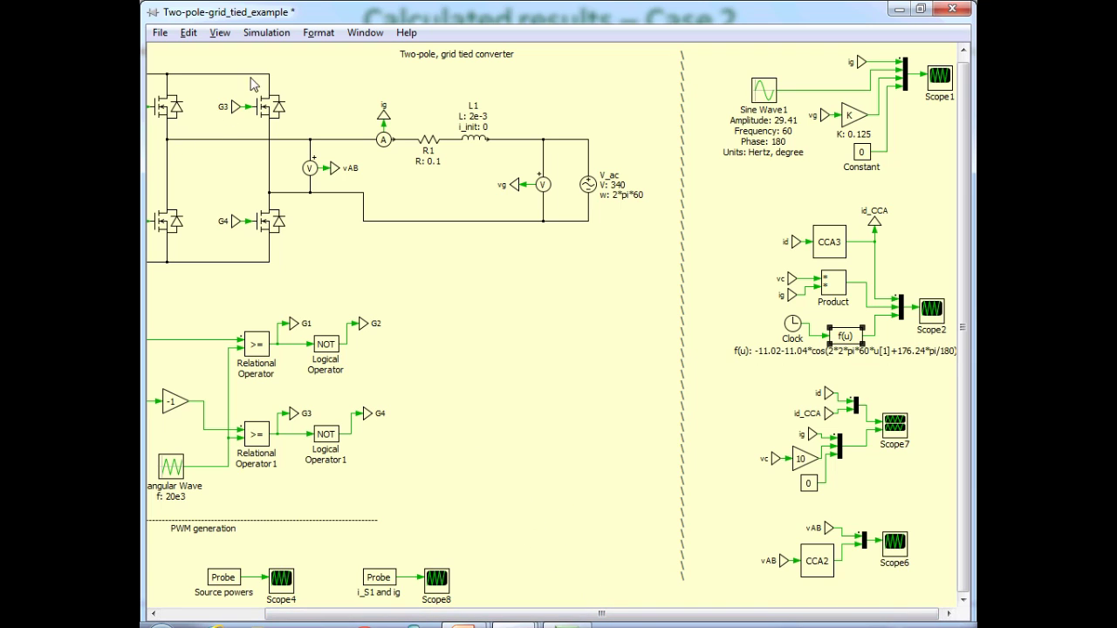
Rerun the simulation and inspect the current ripple in Scope1 around the peak near 0.029 s, ending on the full time range.
{"action": "left_click_drag", "start_coordinate": [626, 618], "coordinate": [661, 618]}
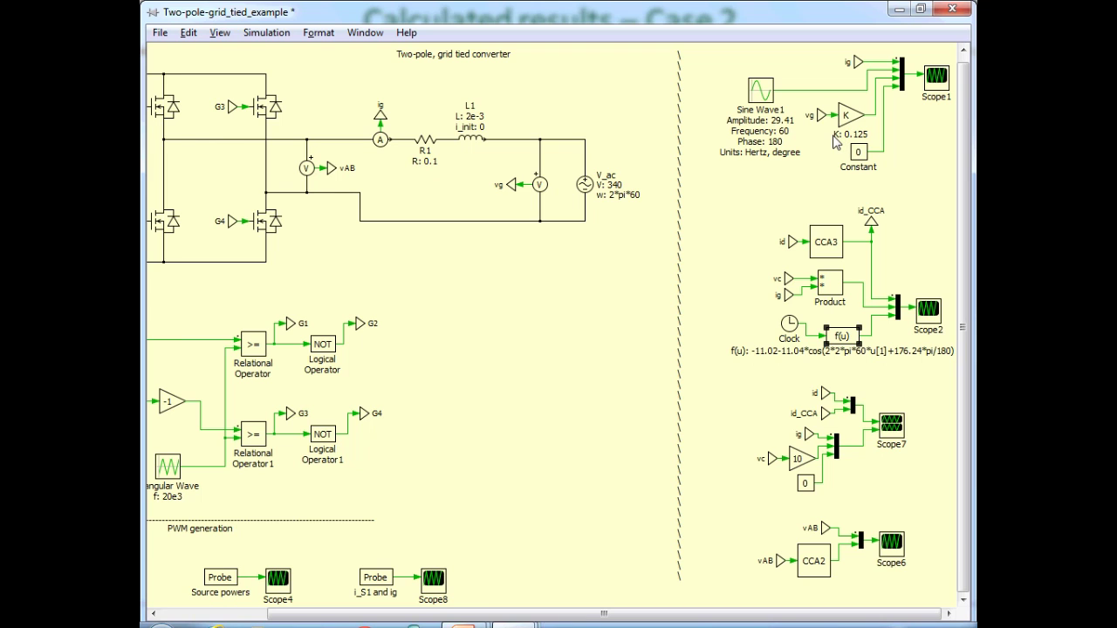
{"action": "key", "text": "ctrl+t"}
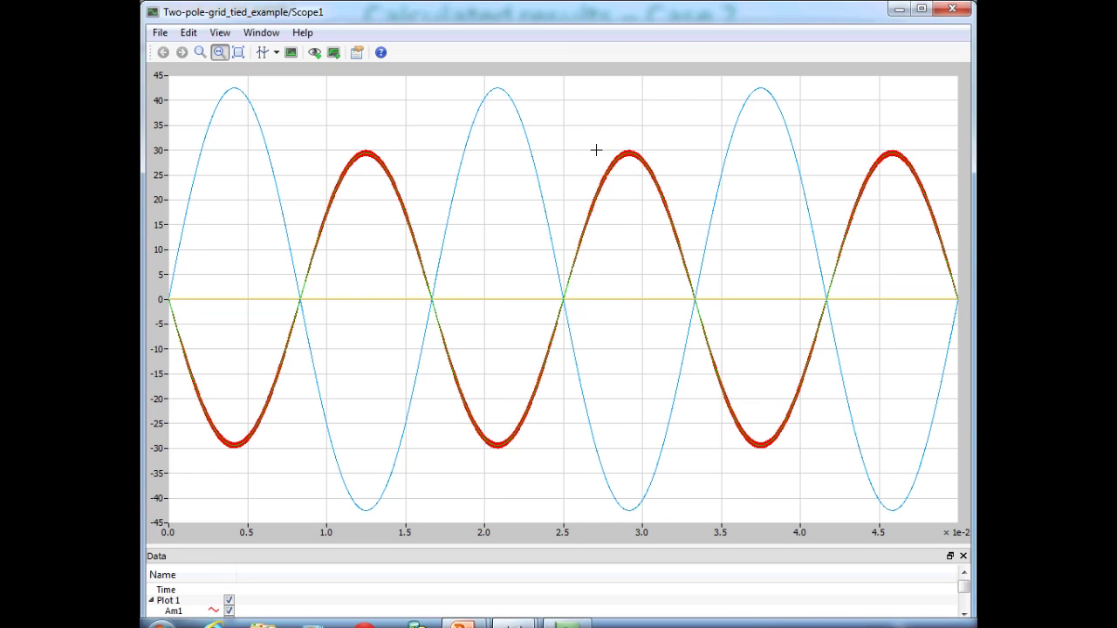
{"action": "left_click_drag", "start_coordinate": [588, 146], "coordinate": [675, 142]}
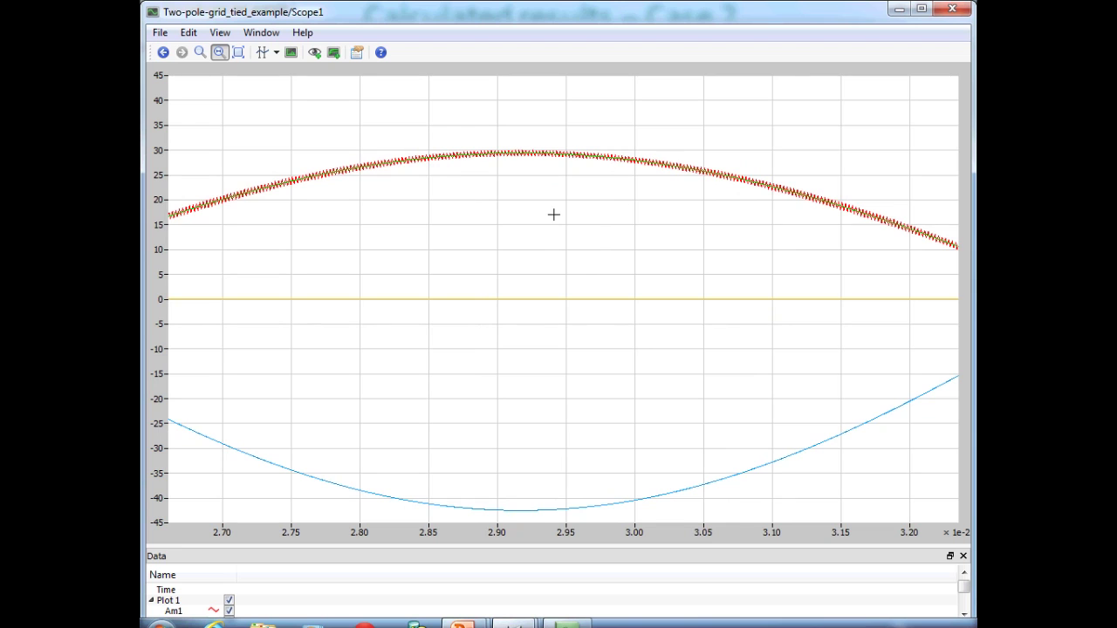
{"action": "left_click_drag", "start_coordinate": [462, 123], "coordinate": [572, 216]}
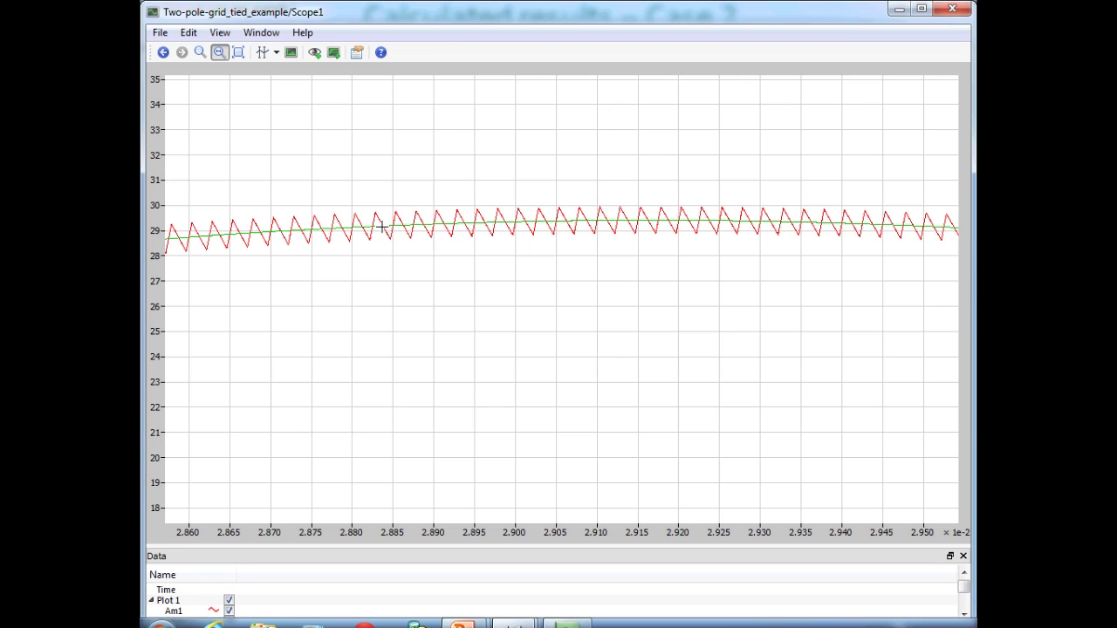
{"action": "left_click", "coordinate": [237, 53]}
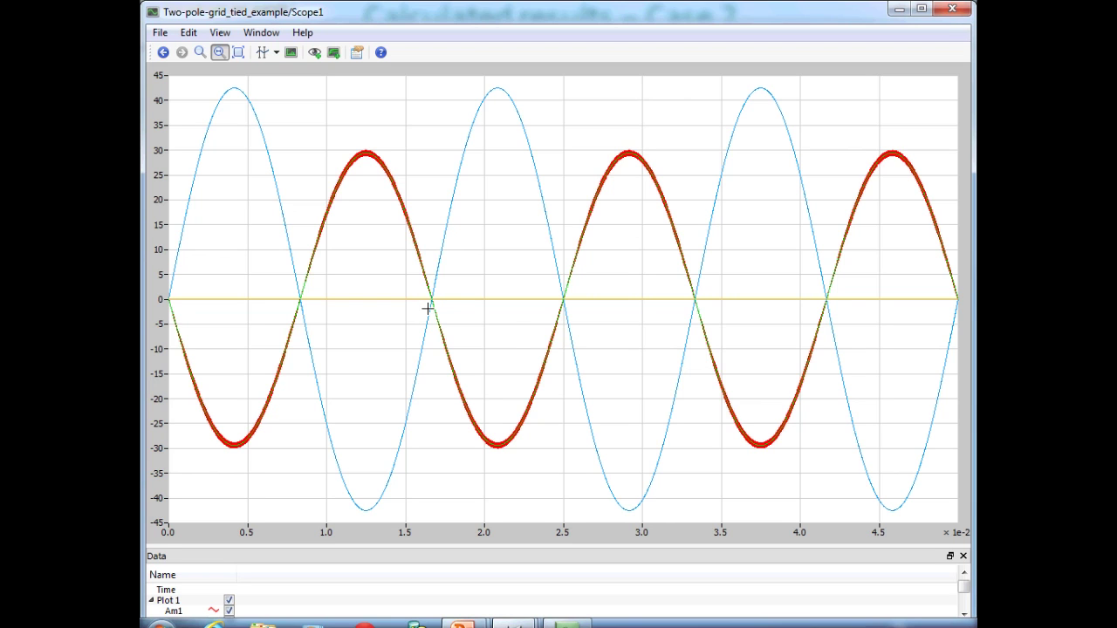
Open Scope2 and zoom in on the trough of the DC link current near 0.0376 s.
{"action": "left_click", "coordinate": [568, 621]}
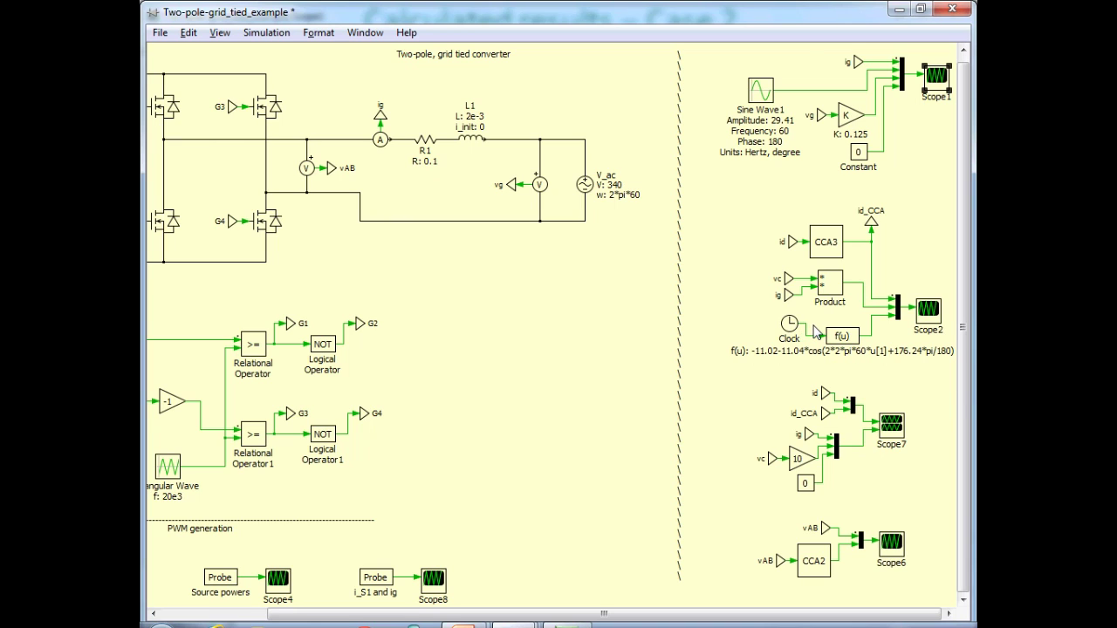
{"action": "double_click", "coordinate": [919, 319]}
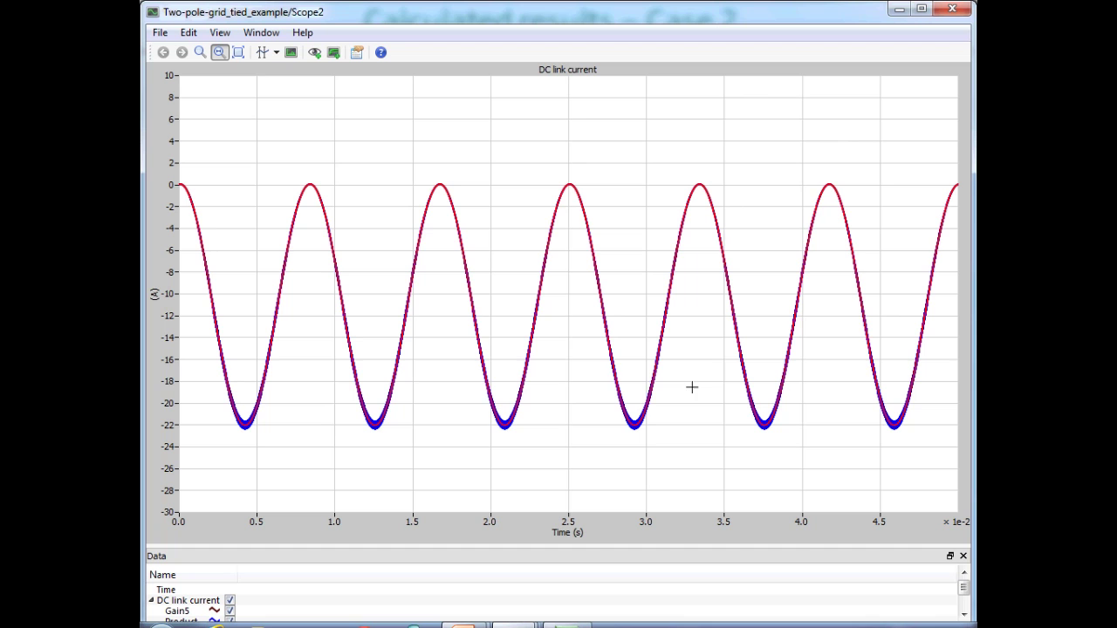
{"action": "left_click_drag", "start_coordinate": [726, 414], "coordinate": [819, 416]}
{"action": "left_click_drag", "start_coordinate": [420, 376], "coordinate": [443, 486]}
{"action": "left_click_drag", "start_coordinate": [374, 262], "coordinate": [584, 270]}
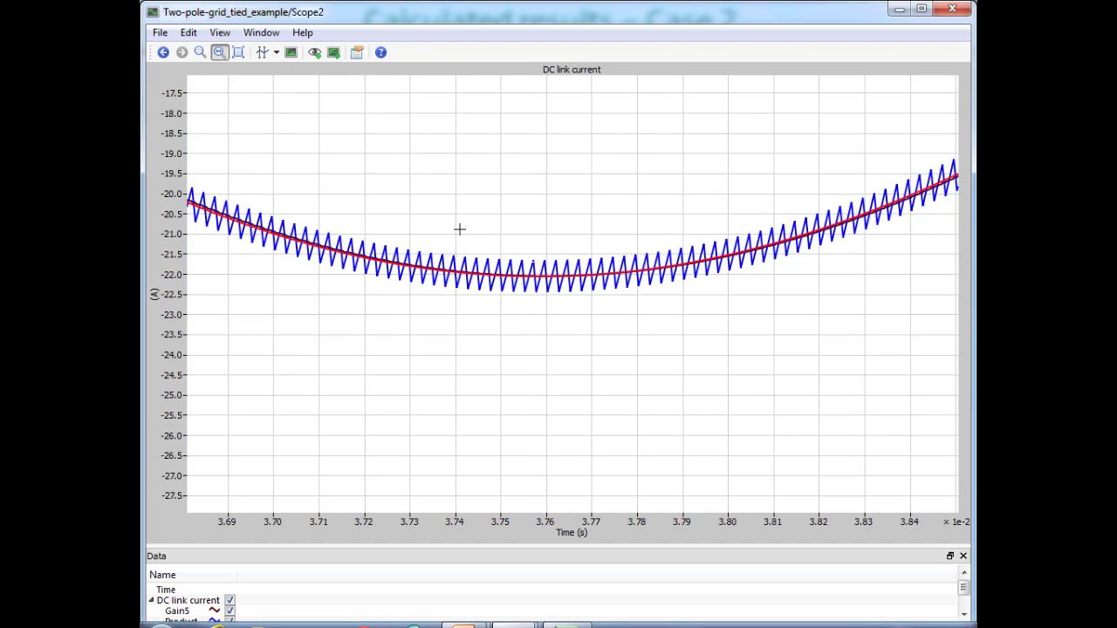
Zoom in further on the DC link current ripple in Scope2 near 0.0374 s.
{"action": "left_click_drag", "start_coordinate": [459, 214], "coordinate": [477, 364]}
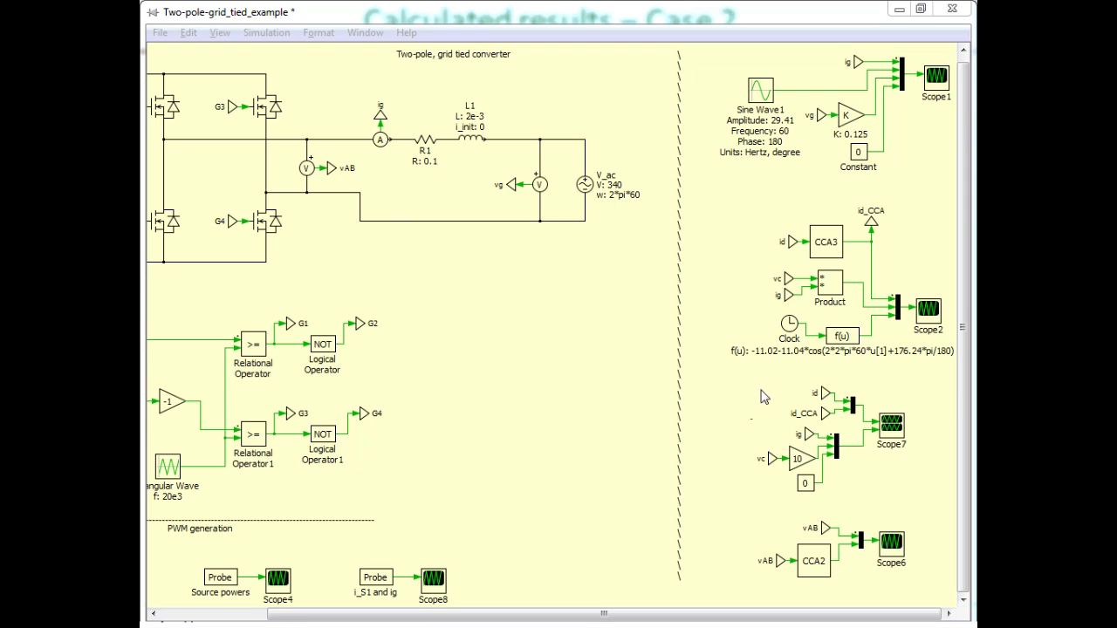
Open Scope7 and zoom in on the switching-level DC link current pulses and grid current ripple around 0.0294 s.
{"action": "left_click", "coordinate": [902, 435]}
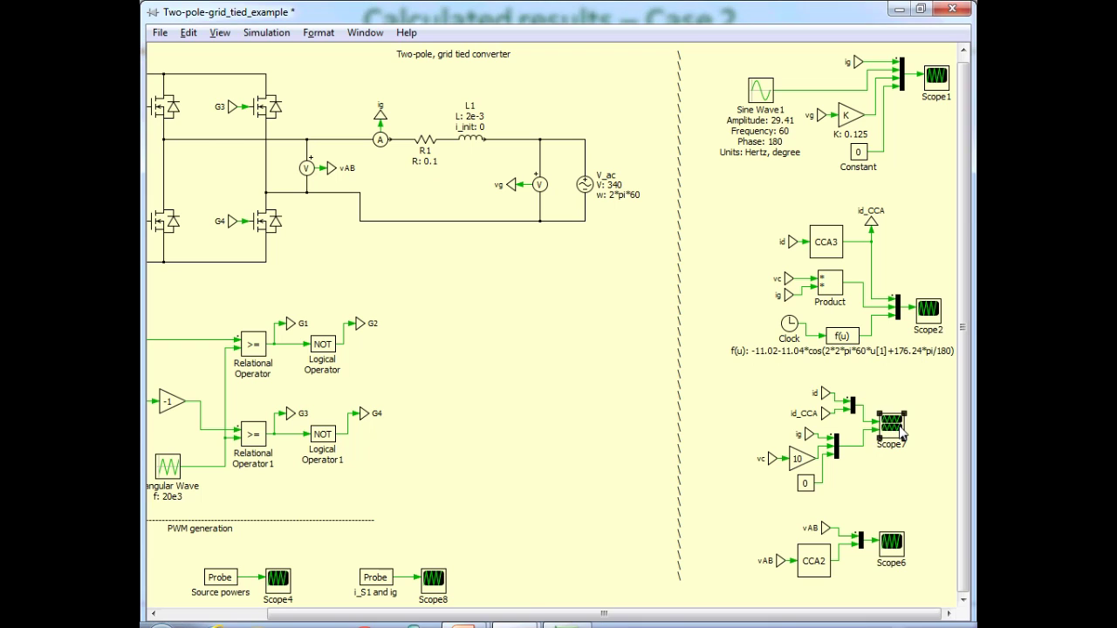
{"action": "double_click", "coordinate": [901, 436]}
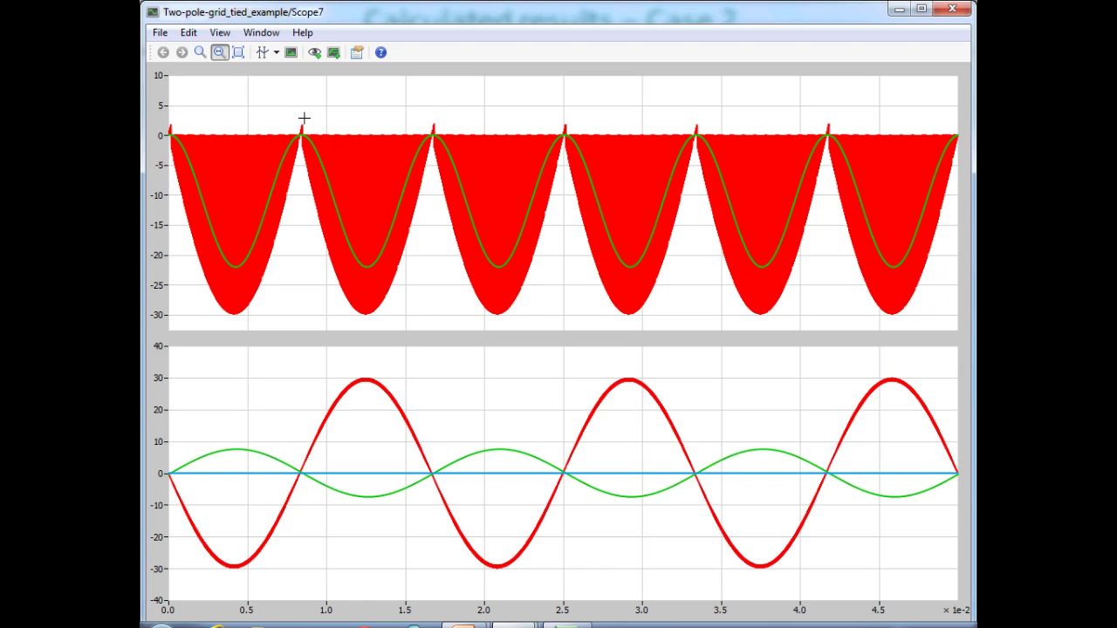
{"action": "mouse_move", "coordinate": [282, 157]}
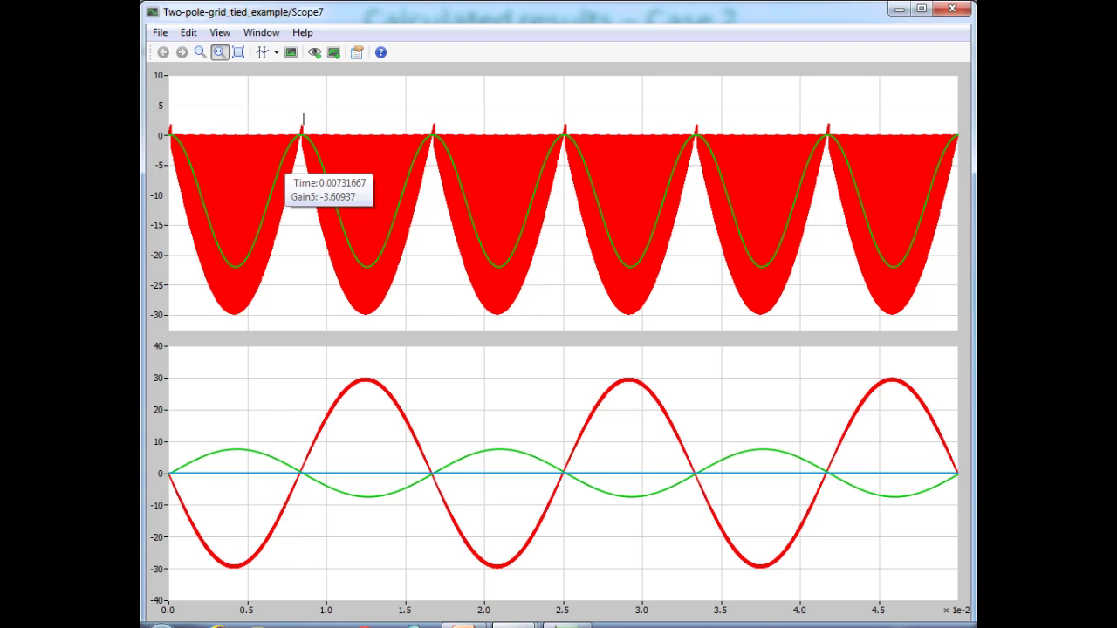
{"action": "left_click_drag", "start_coordinate": [621, 276], "coordinate": [652, 271]}
{"action": "left_click_drag", "start_coordinate": [375, 268], "coordinate": [518, 272]}
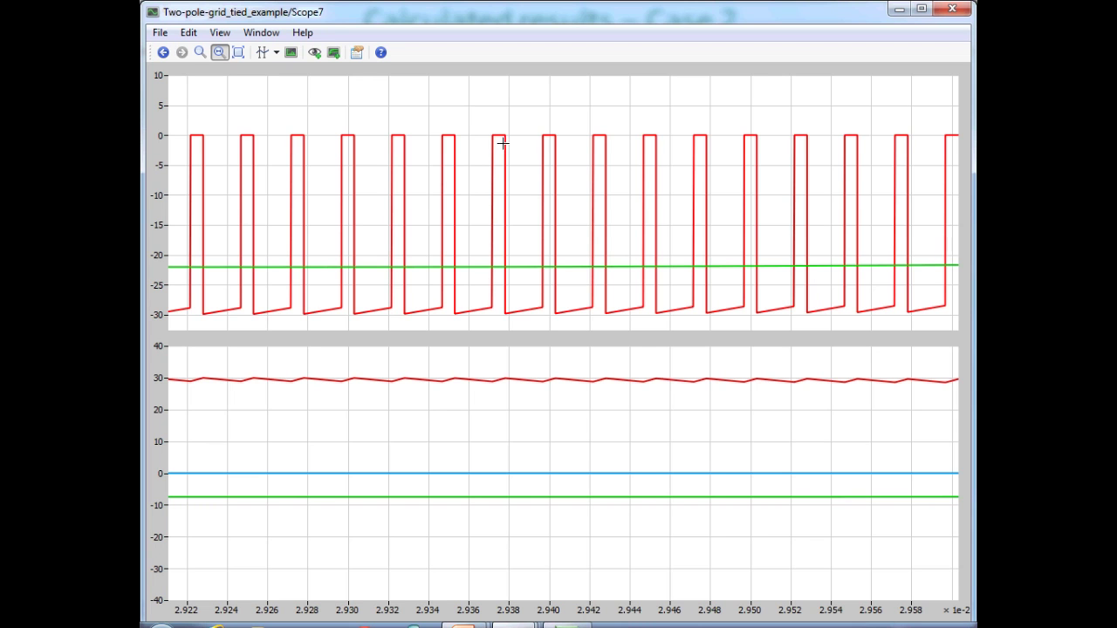
{"action": "mouse_move", "coordinate": [504, 147]}
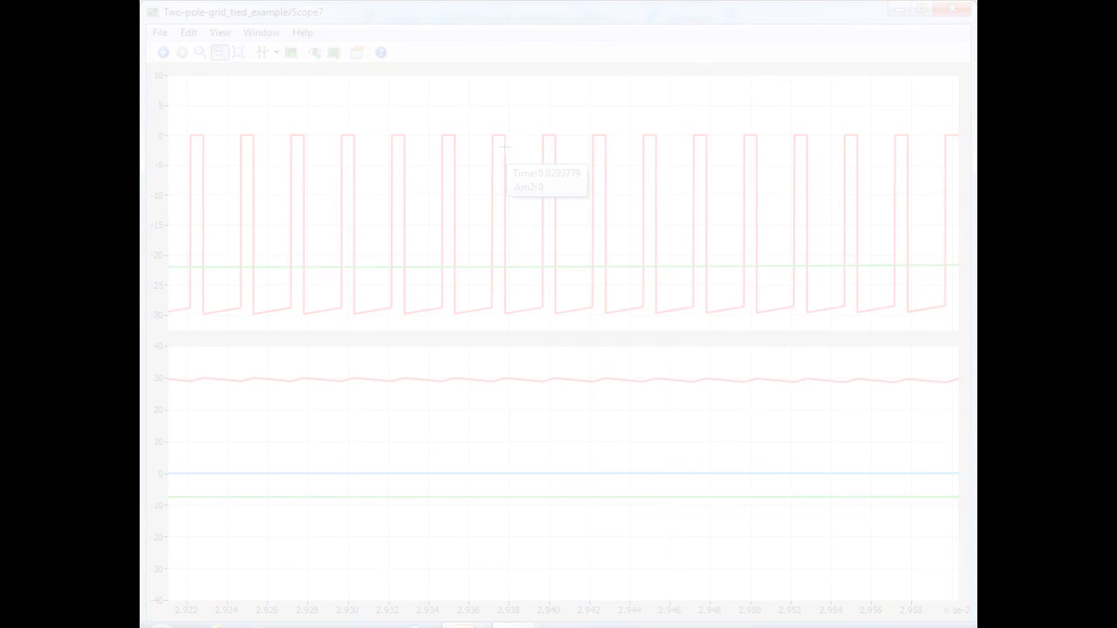